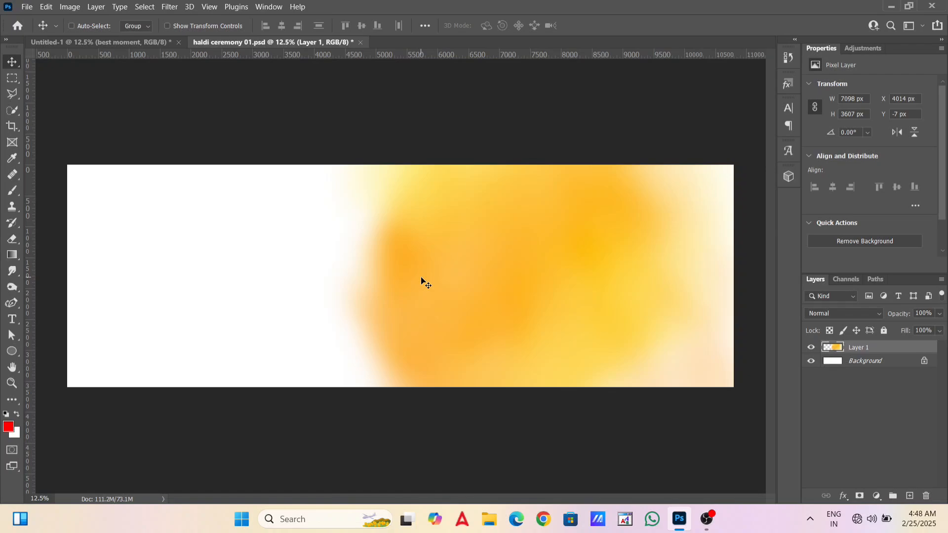
# Step: Copy the Mask layer with the large brush shape from Untitled-1 into the right part of haldi ceremony 01.psd
pyautogui.click(141, 42)
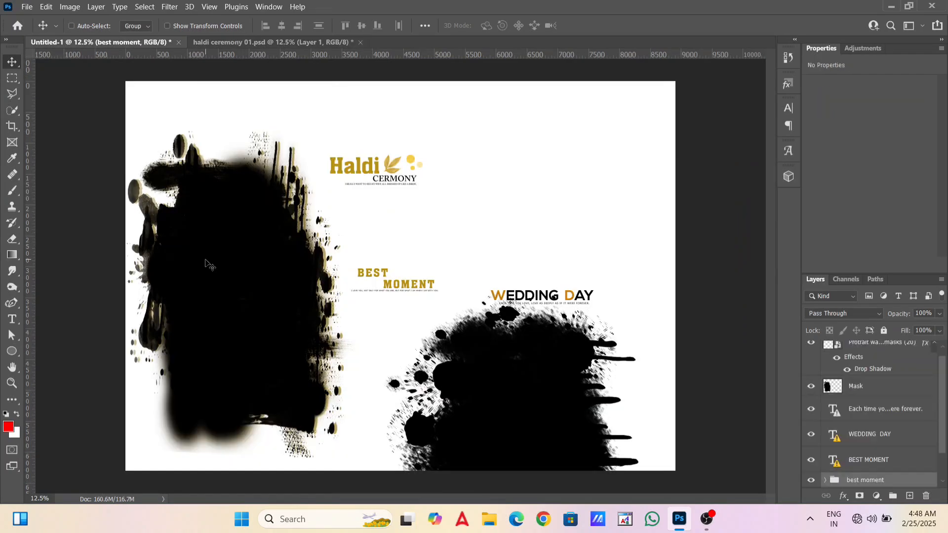
pyautogui.rightClick(208, 264)
pyautogui.click(239, 268)
pyautogui.moveTo(239, 268); pyautogui.dragTo(613, 268)
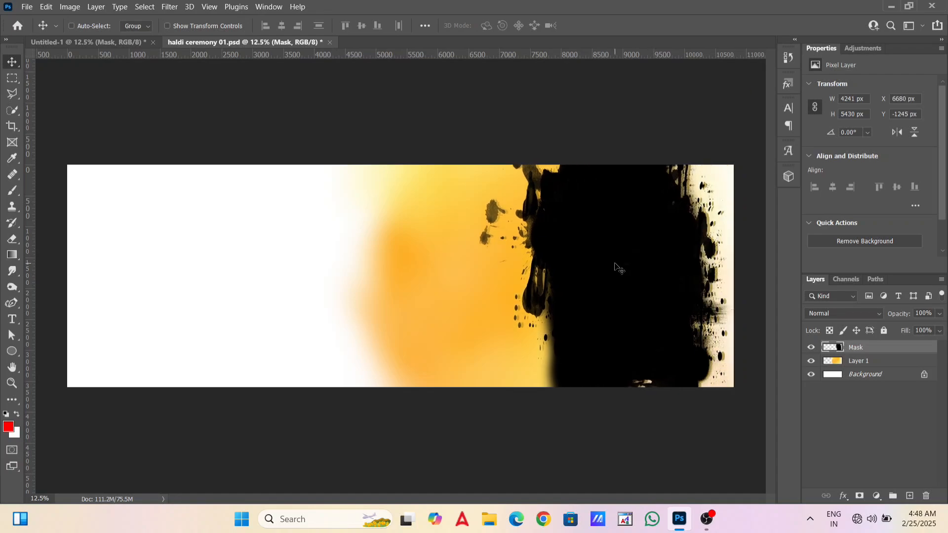
# Step: Flip the Mask layer horizontally and shift it to the banner's right edge so its ragged side faces the middle
pyautogui.rightClick(610, 270)
pyautogui.click(625, 275)
pyautogui.hotkey('ctrl', 't')
pyautogui.rightClick(617, 292)
pyautogui.click(642, 270)
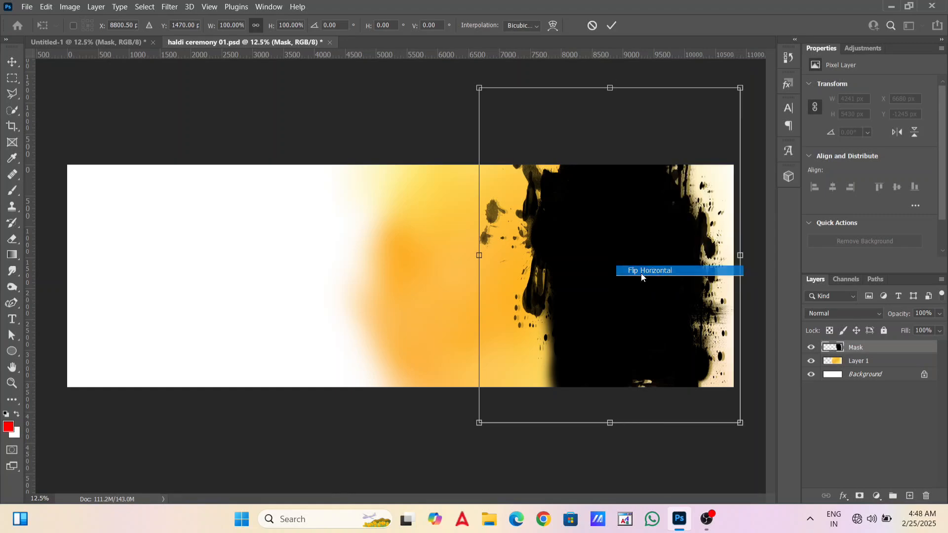
pyautogui.moveTo(626, 276); pyautogui.dragTo(701, 276)
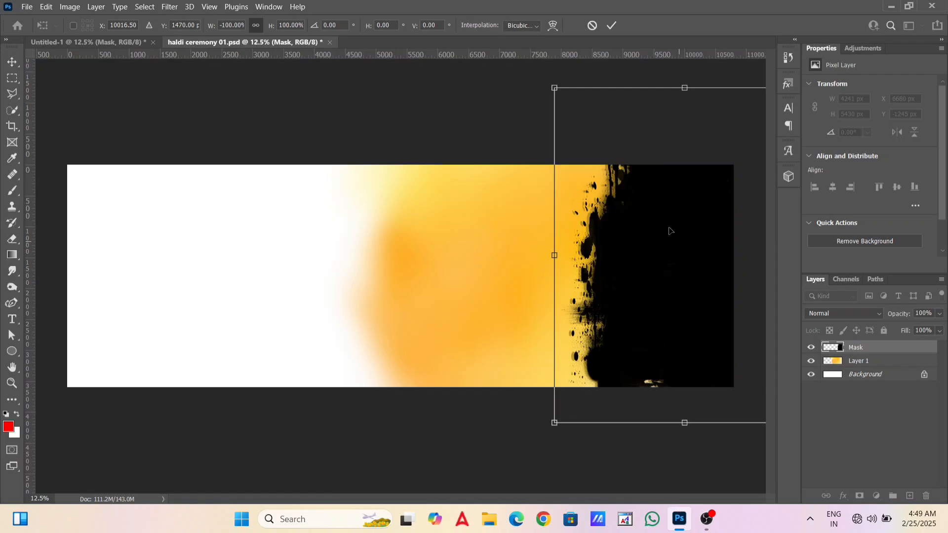
pyautogui.click(611, 25)
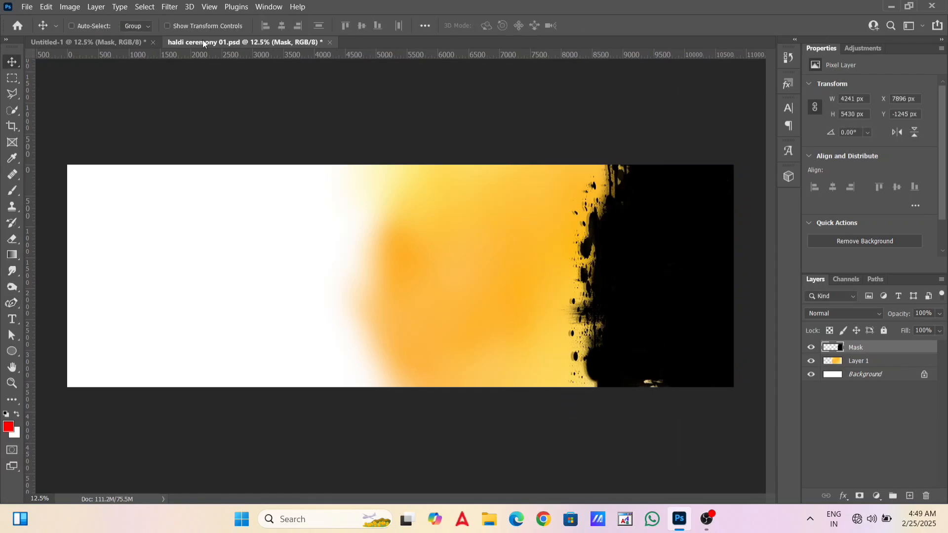
# Step: Copy the Protrait watercolor masks (20) layer from Untitled-1 to the left edge of the haldi ceremony 01.psd banner
pyautogui.click(88, 42)
pyautogui.rightClick(489, 393)
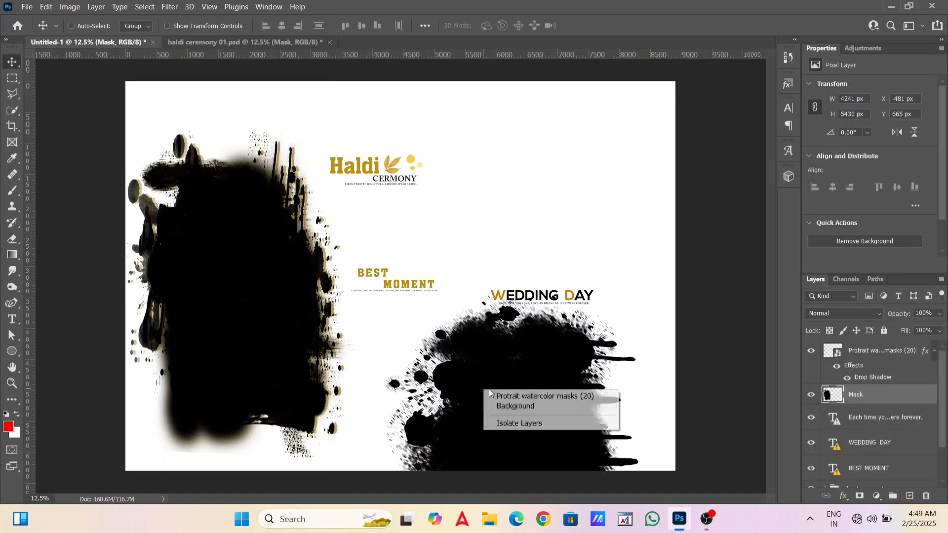
pyautogui.click(510, 397)
pyautogui.moveTo(511, 397); pyautogui.dragTo(132, 309)
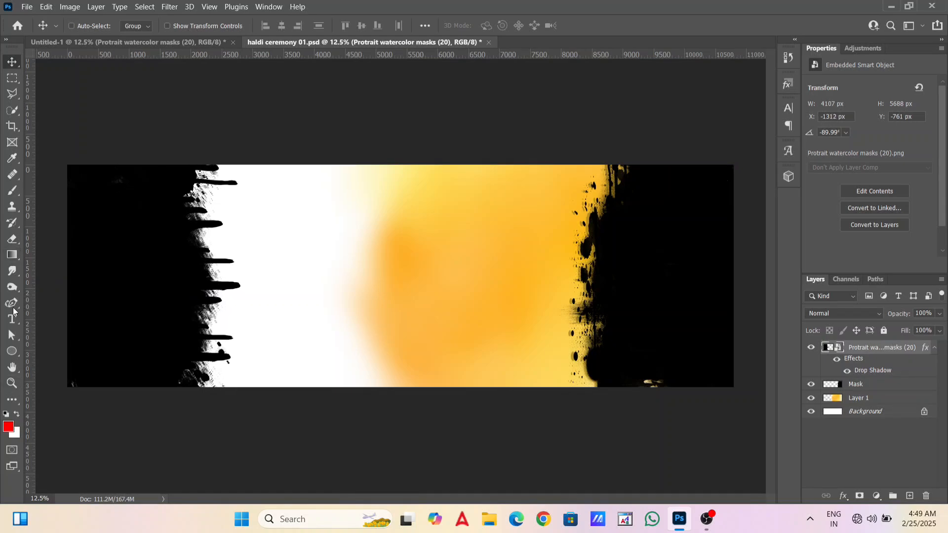
# Step: Draw a circle about 3380 by 3368 px with the Ellipse tool and place it just right of the left brush mask
pyautogui.click(13, 351)
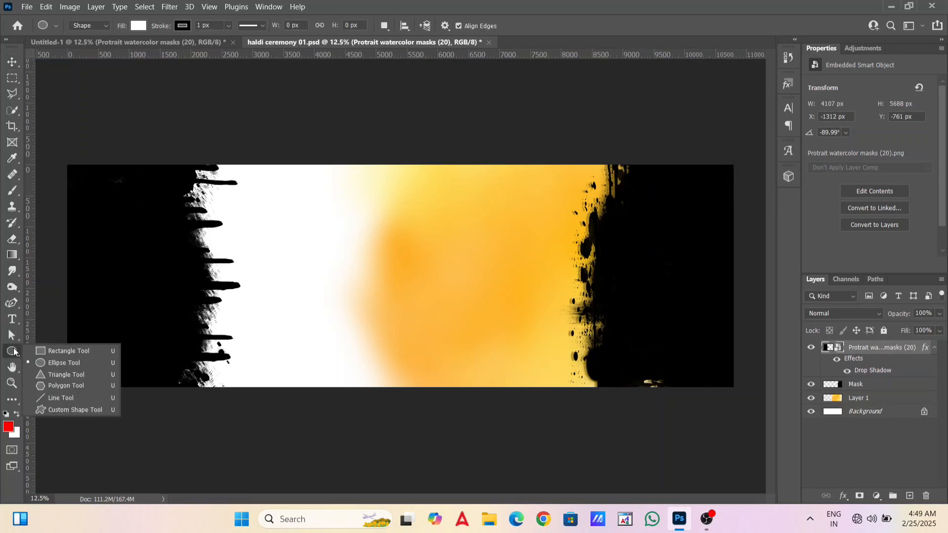
pyautogui.click(43, 351)
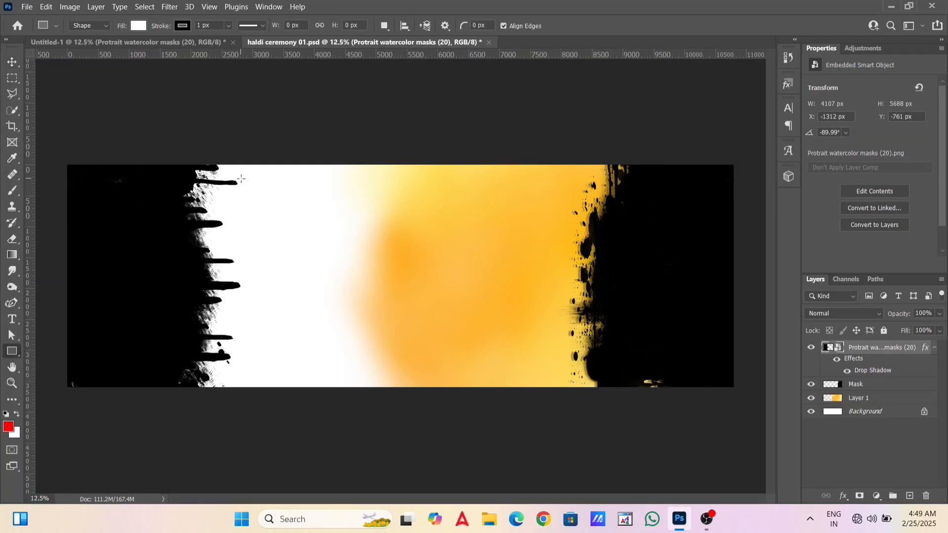
pyautogui.click(12, 350)
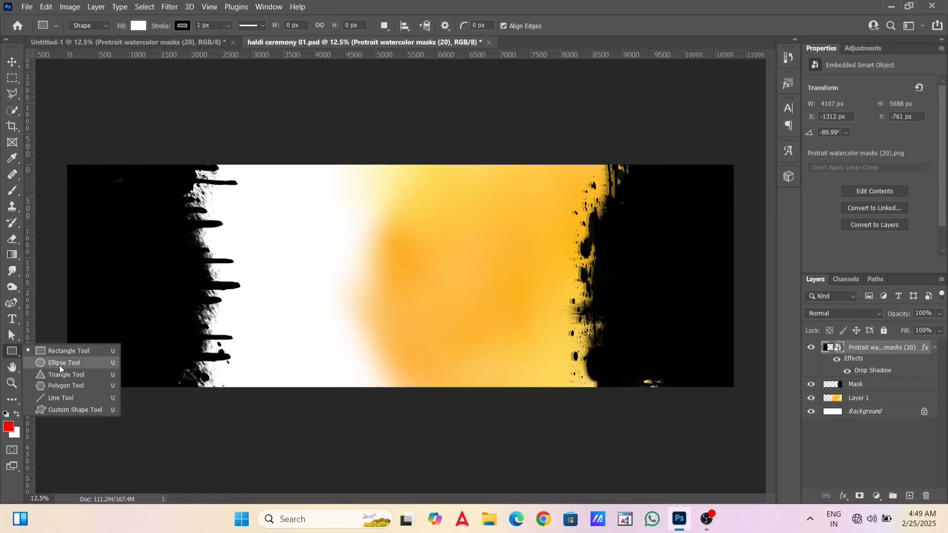
pyautogui.click(43, 362)
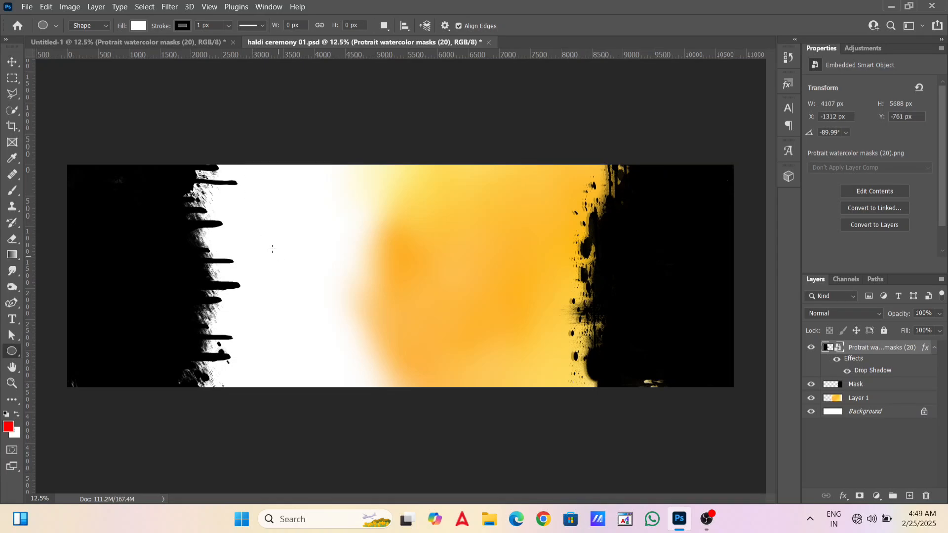
pyautogui.moveTo(272, 249); pyautogui.dragTo(357, 315)
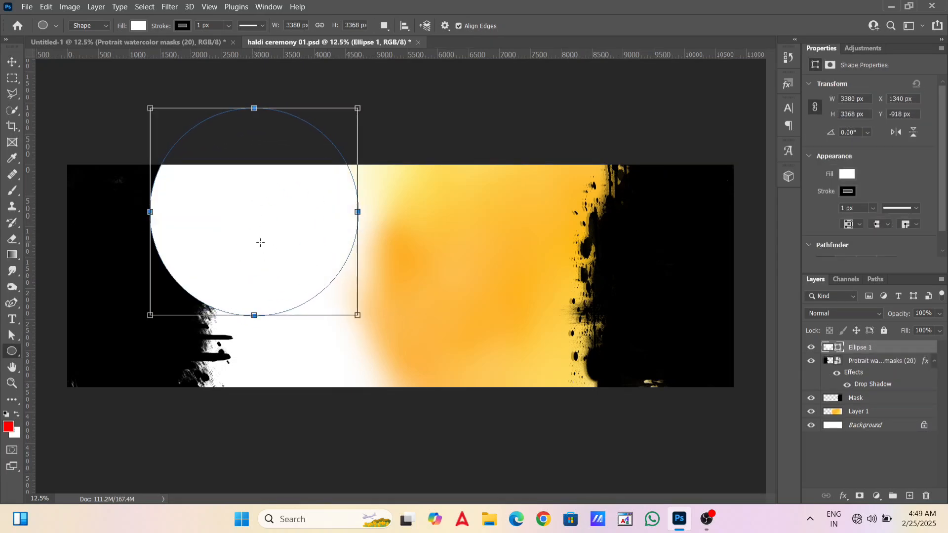
pyautogui.click(12, 62)
pyautogui.moveTo(265, 201); pyautogui.dragTo(352, 261)
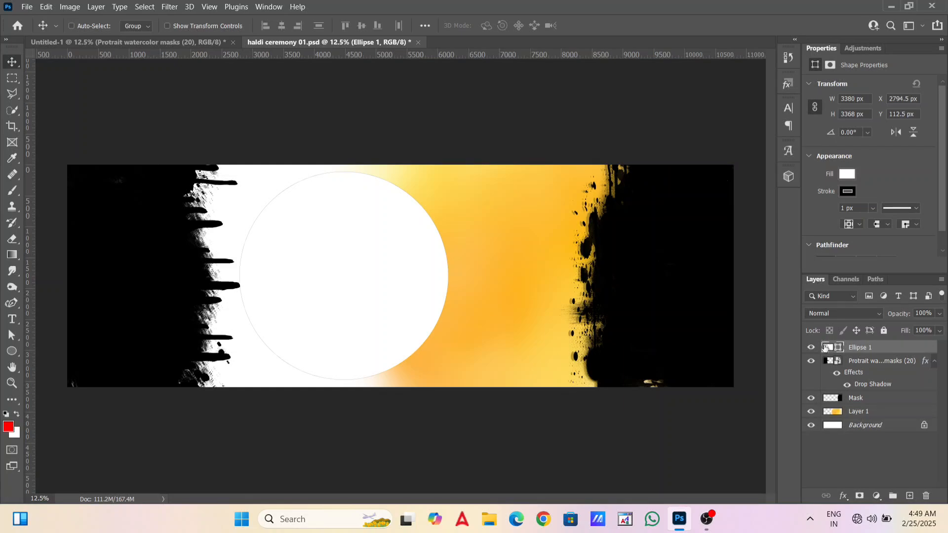
# Step: Give the circle a 32 px white inside Stroke effect and a black fill
pyautogui.rightClick(852, 348)
pyautogui.click(743, 6)
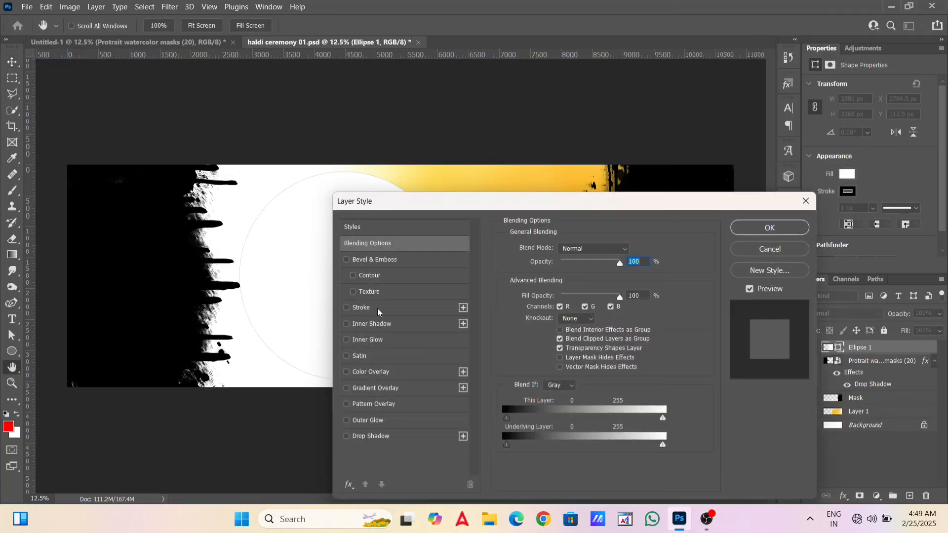
pyautogui.click(378, 312)
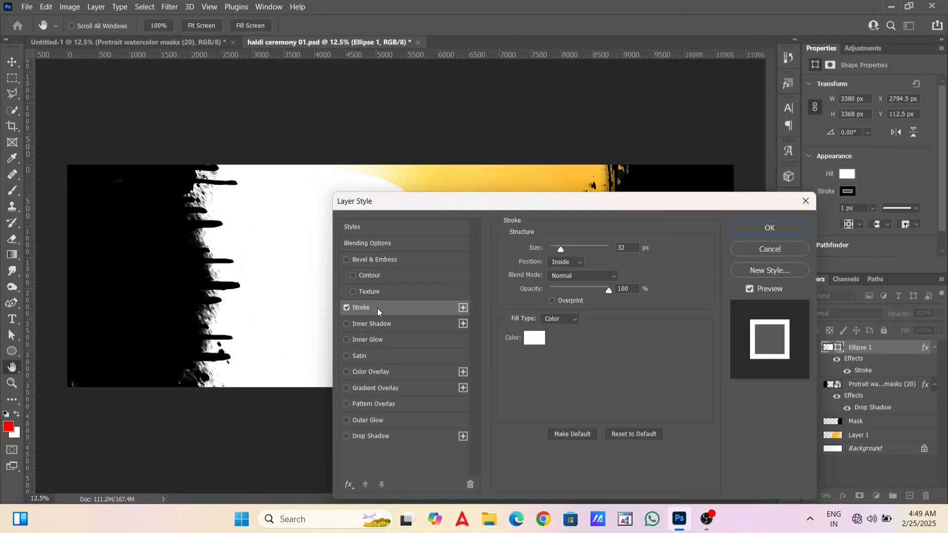
pyautogui.click(751, 229)
pyautogui.click(846, 173)
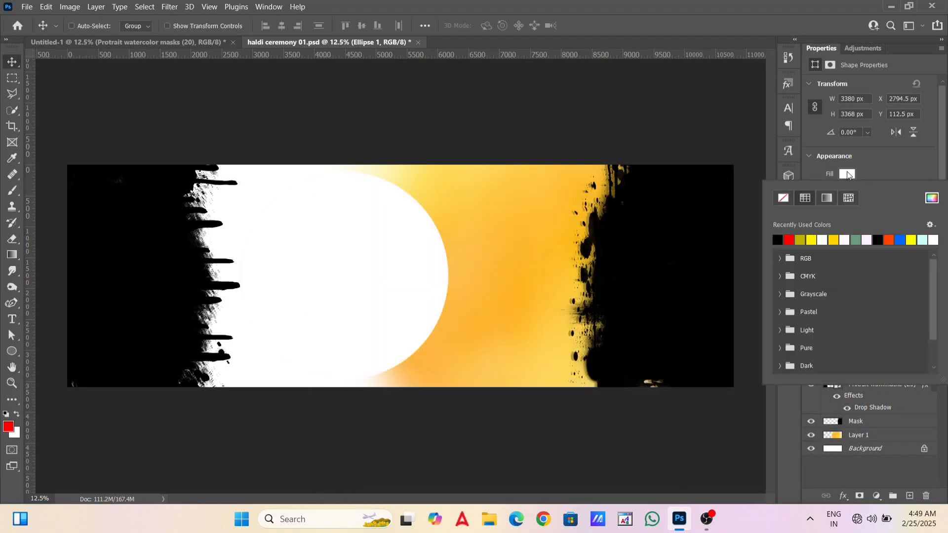
pyautogui.click(779, 240)
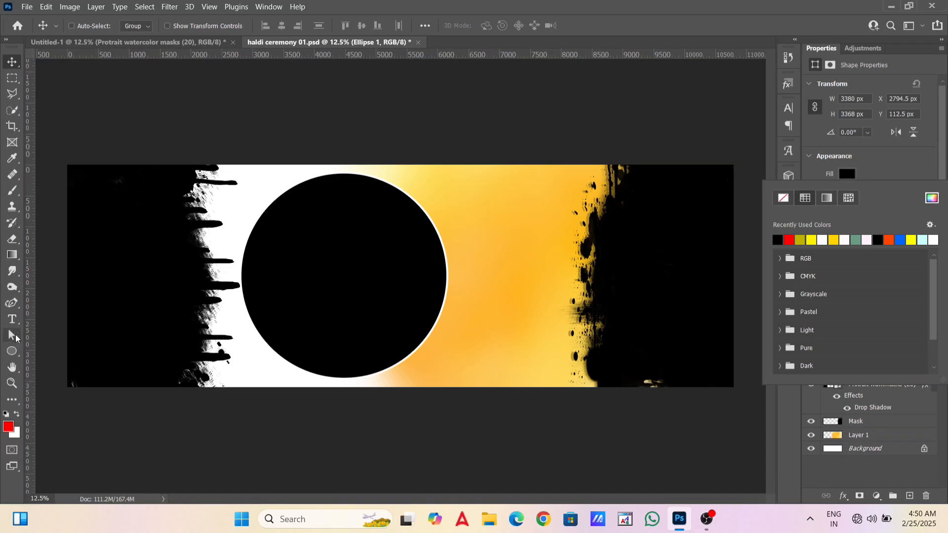
# Step: Draw a black rectangle about 2483 by 1598 px to the right of the circle
pyautogui.click(11, 352)
pyautogui.rightClick(8, 354)
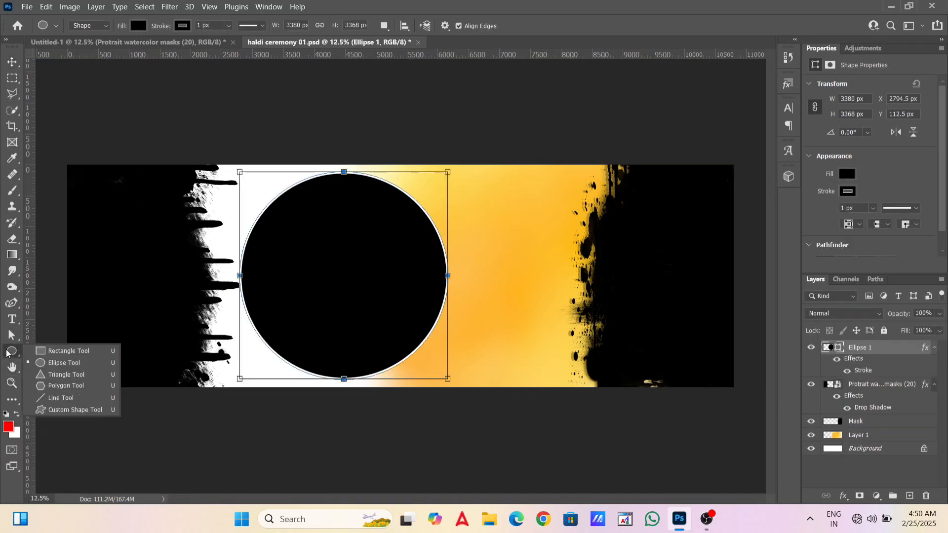
pyautogui.click(54, 352)
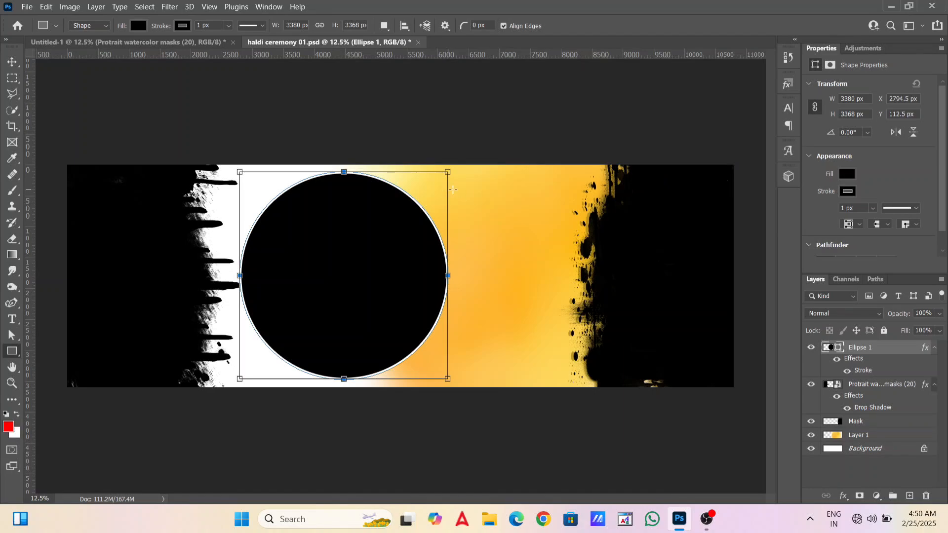
pyautogui.moveTo(472, 194); pyautogui.dragTo(625, 292)
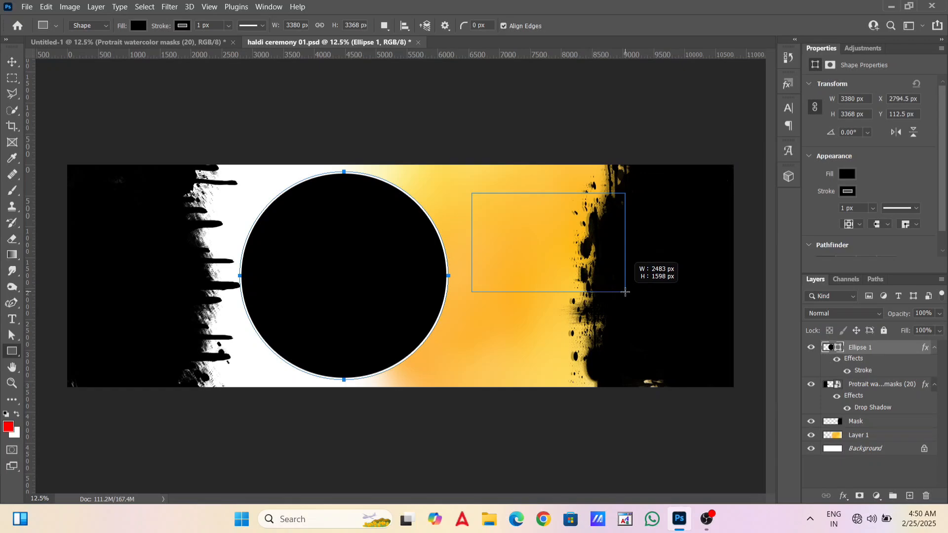
pyautogui.moveTo(624, 292); pyautogui.dragTo(625, 292)
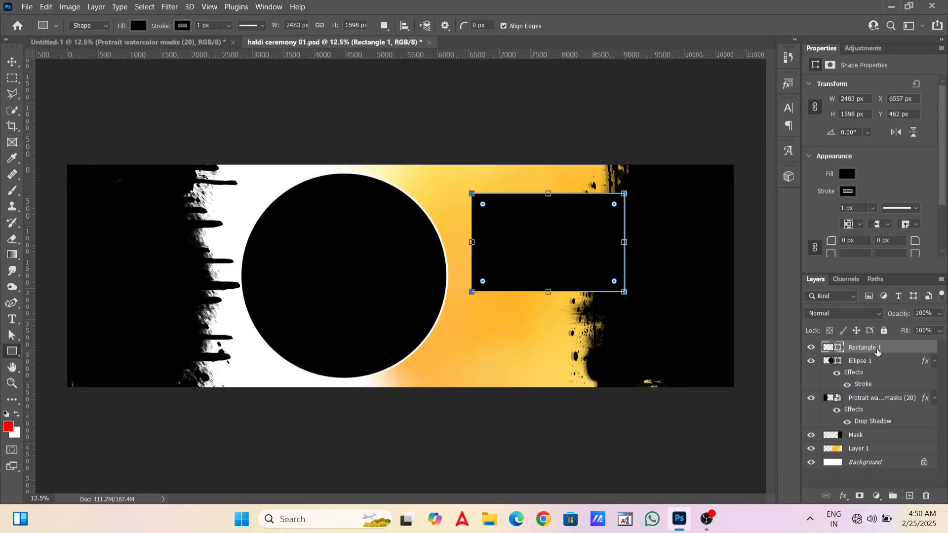
# Step: Add a white Stroke layer effect to the rectangle
pyautogui.rightClick(877, 351)
pyautogui.click(734, 7)
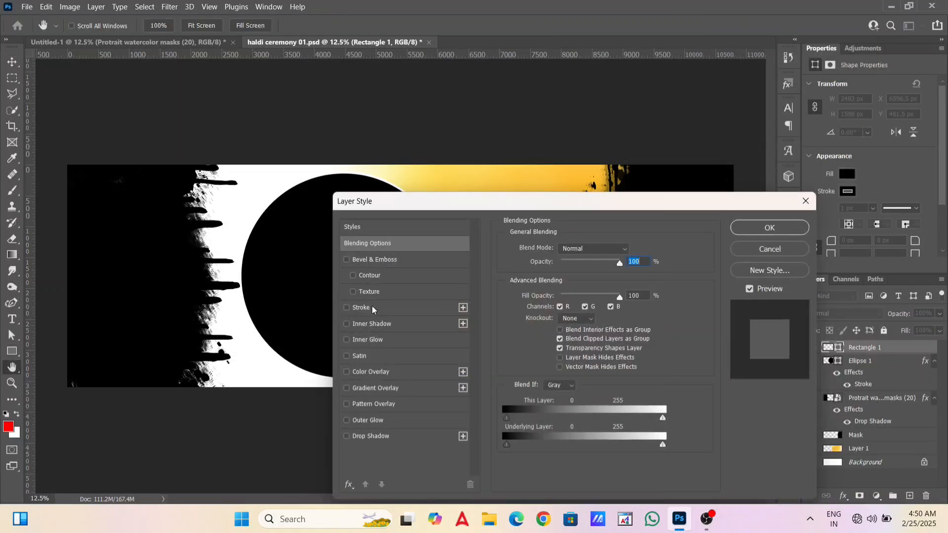
pyautogui.click(372, 310)
pyautogui.click(769, 228)
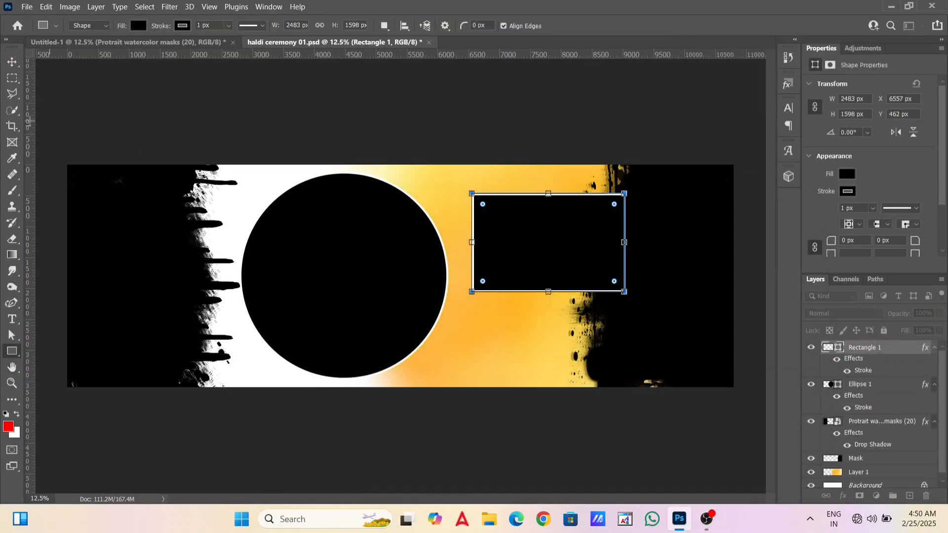
# Step: Move the rectangle slightly up and left, and place a duplicate of it directly beneath with their edges touching
pyautogui.click(12, 61)
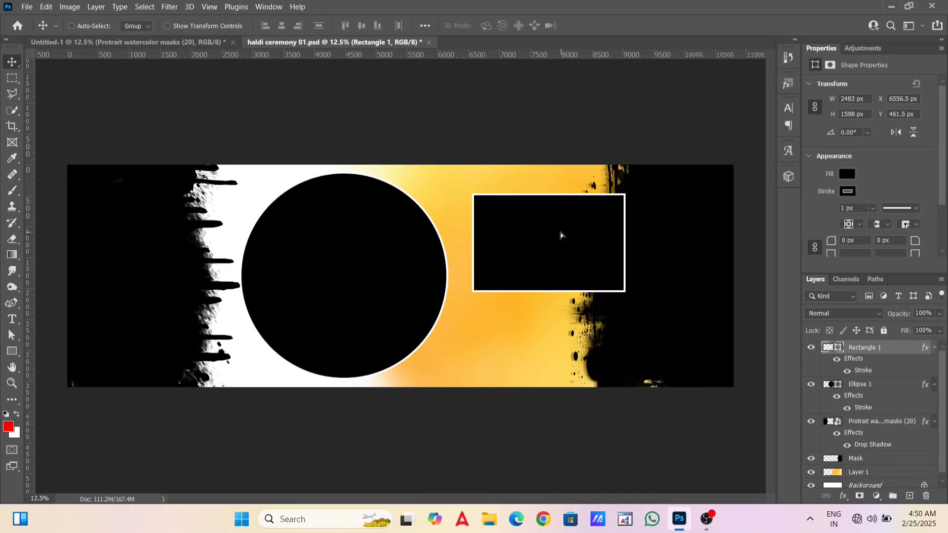
pyautogui.moveTo(560, 234); pyautogui.dragTo(546, 223)
pyautogui.press('ctrl')
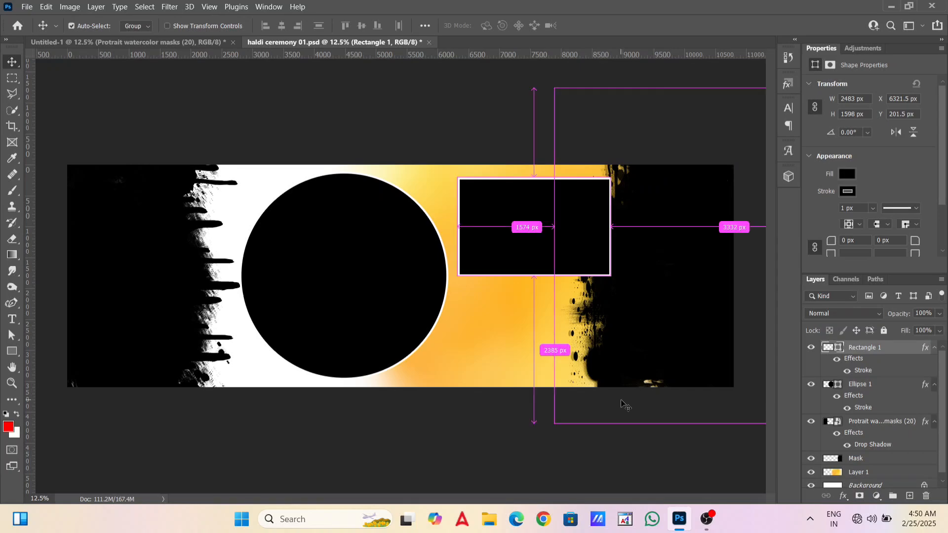
pyautogui.keyDown('alt'); pyautogui.moveTo(564, 226); pyautogui.dragTo(561, 321); pyautogui.keyUp('alt')
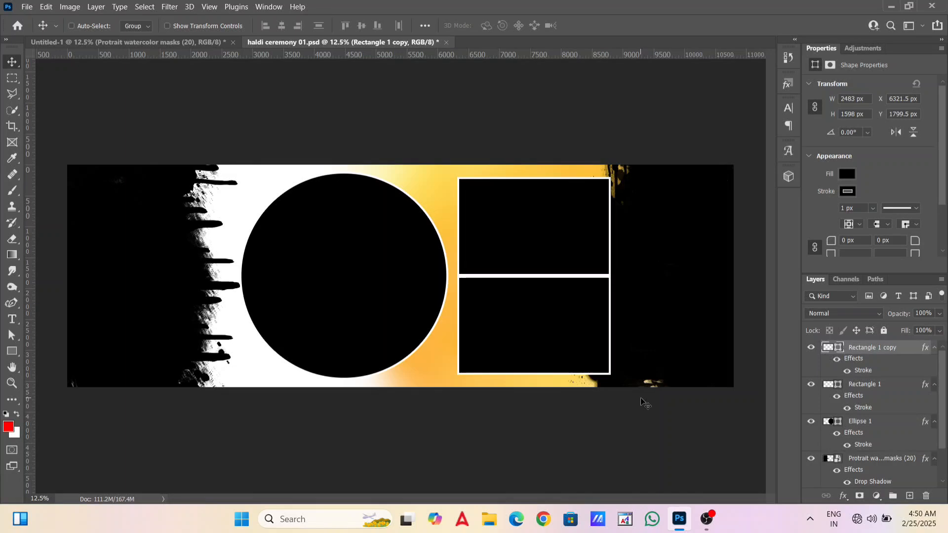
# Step: Move the circle straight up so its upper third extends past the banner's top edge
pyautogui.rightClick(328, 248)
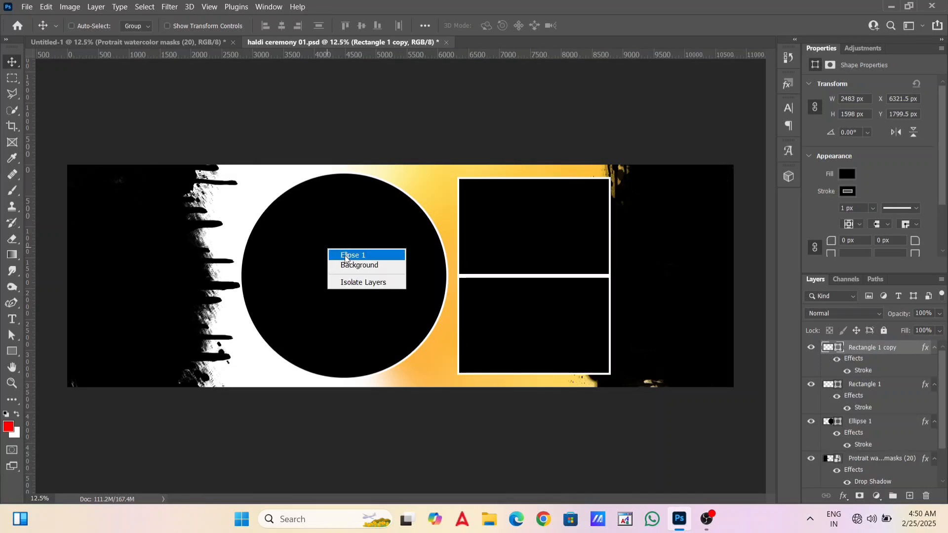
pyautogui.click(346, 255)
pyautogui.moveTo(349, 290); pyautogui.dragTo(354, 218)
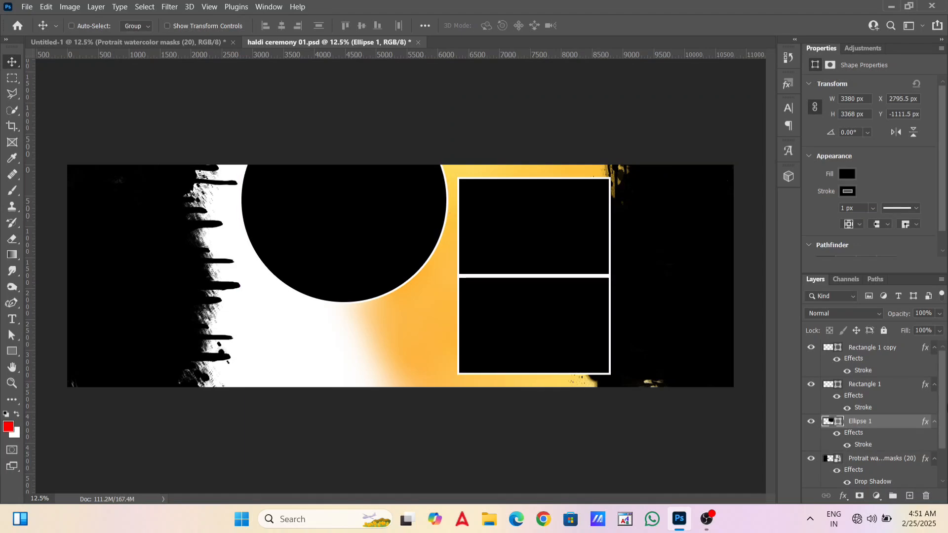
# Step: Add an orange-red Multiply Drop Shadow to the circle with 100% opacity, a 90° angle and 69 px distance
pyautogui.doubleClick(908, 420)
pyautogui.click(395, 424)
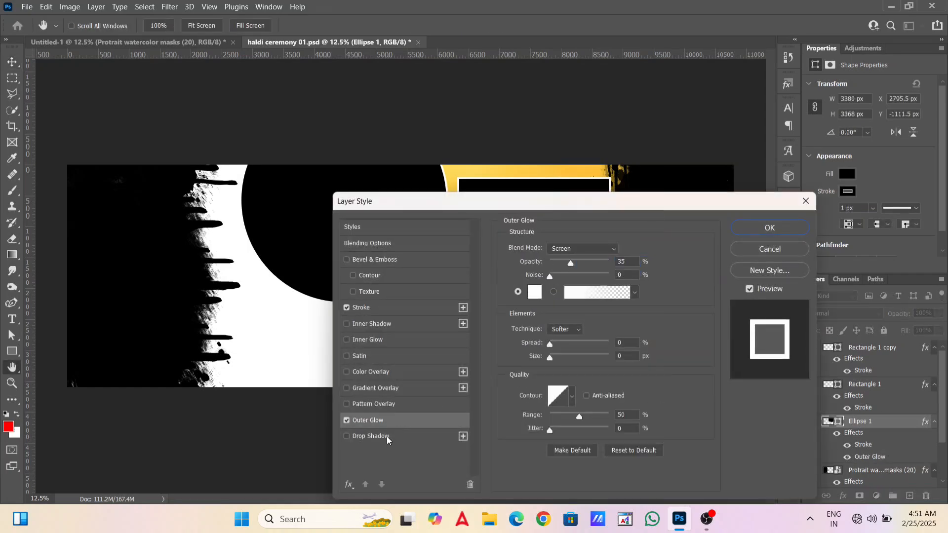
pyautogui.click(346, 420)
pyautogui.click(362, 436)
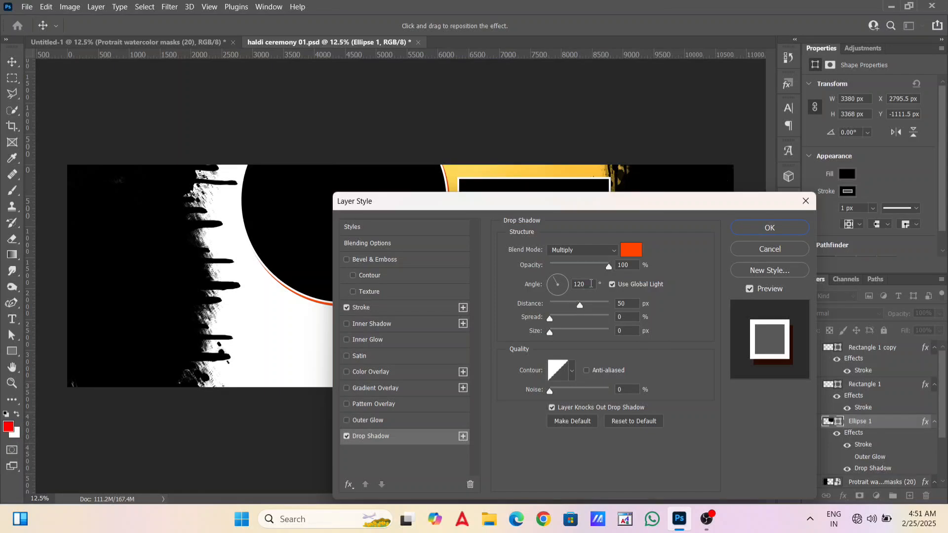
pyautogui.click(591, 283)
pyautogui.write('90')
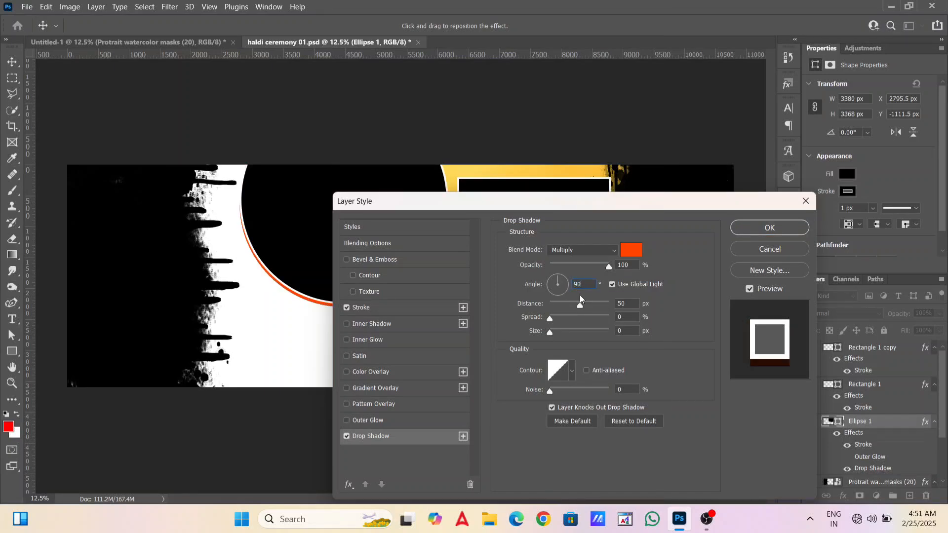
pyautogui.moveTo(583, 304); pyautogui.dragTo(585, 305)
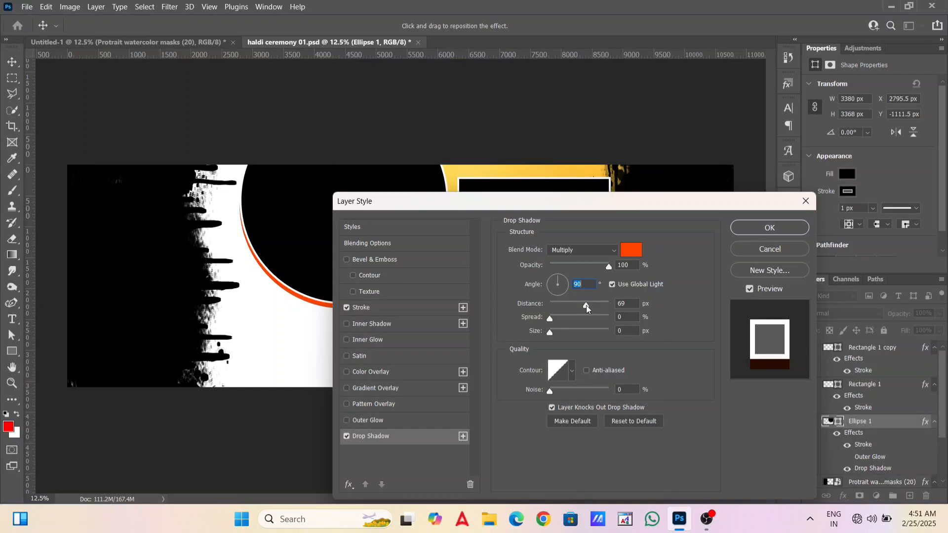
pyautogui.press('Tab')
pyautogui.click(777, 228)
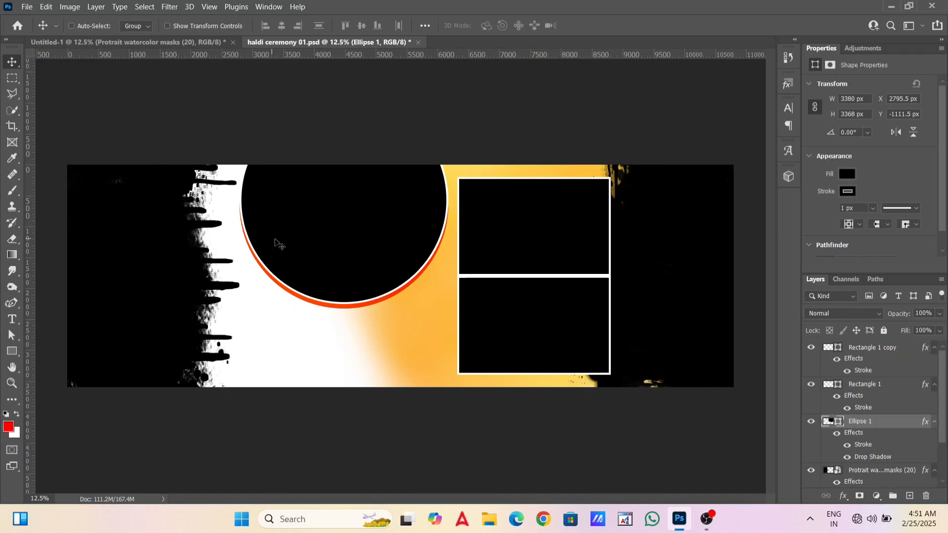
# Step: Copy the WEDDING DAY title with its tagline from Untitled-1 into haldi ceremony 01.psd and place it below the circle
pyautogui.click(142, 41)
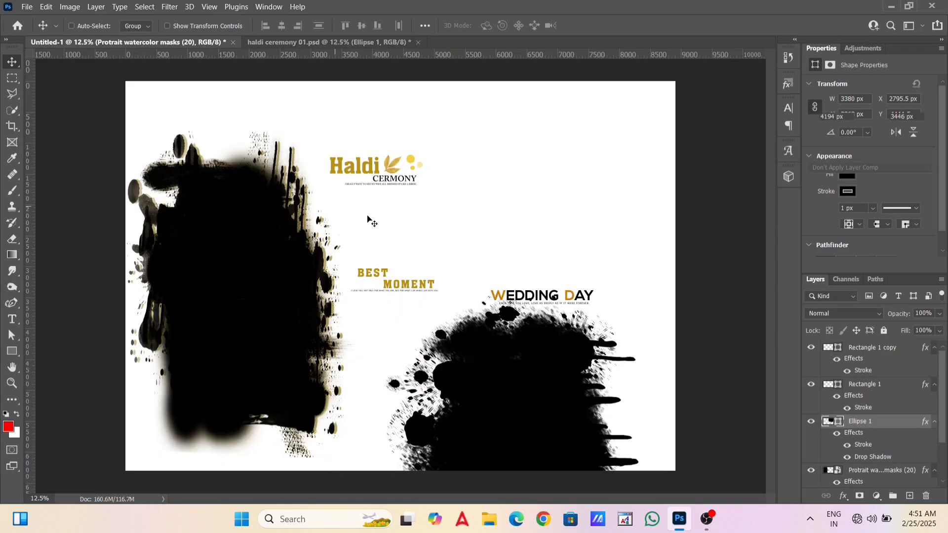
pyautogui.rightClick(532, 298)
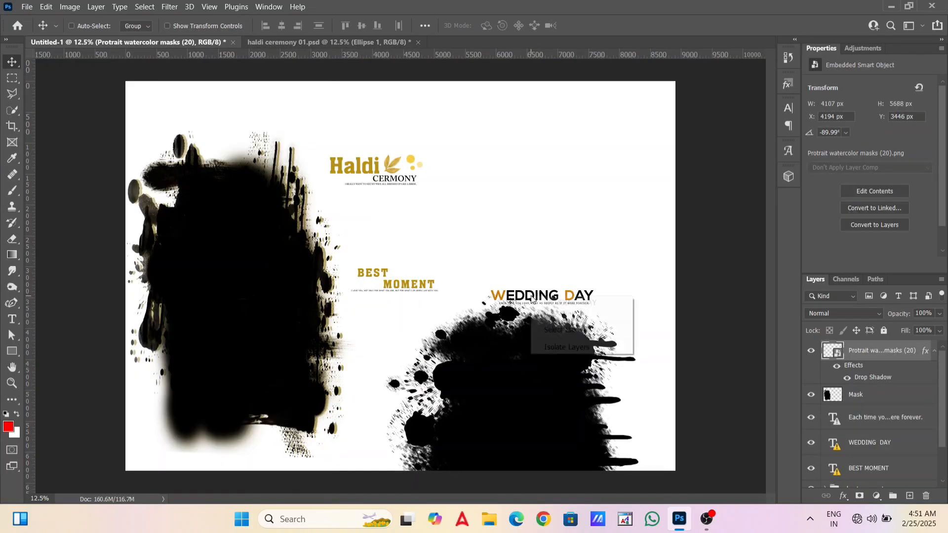
pyautogui.click(548, 302)
pyautogui.moveTo(517, 281); pyautogui.dragTo(334, 360)
pyautogui.moveTo(412, 372); pyautogui.dragTo(330, 350)
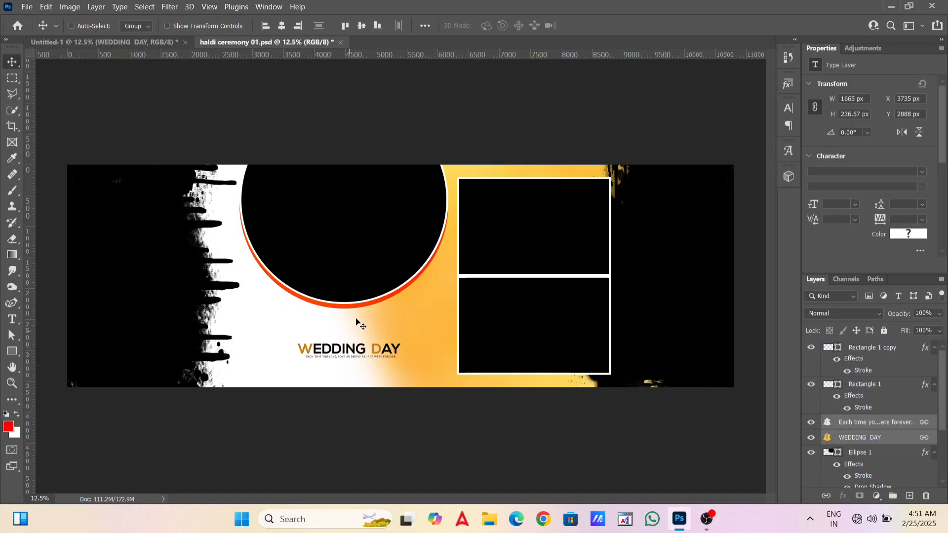
# Step: Move the circle slightly straight down, keeping its upper part beyond the banner's top edge
pyautogui.rightClick(341, 211)
pyautogui.click(346, 212)
pyautogui.moveTo(344, 211); pyautogui.dragTo(347, 226)
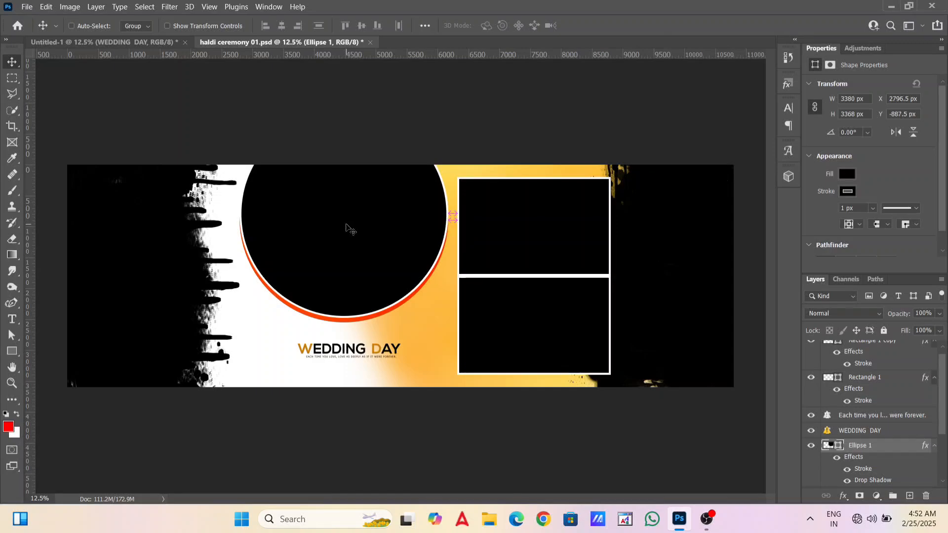
# Step: Move the WEDDING DAY title and its tagline slightly down and left beneath the circle
pyautogui.rightClick(349, 350)
pyautogui.click(353, 355)
pyautogui.moveTo(351, 350)
pyautogui.mouseDown()
pyautogui.moveTo(304, 342)
pyautogui.moveTo(346, 354)
pyautogui.mouseUp()
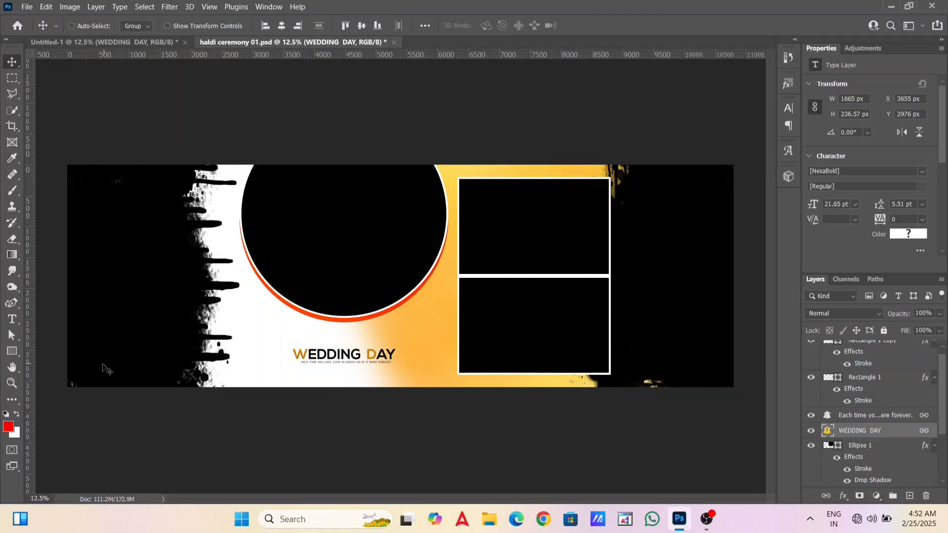
# Step: Draw a rectangle about 2082 by 602 px around the WEDDING DAY title and tagline
pyautogui.click(10, 352)
pyautogui.click(54, 349)
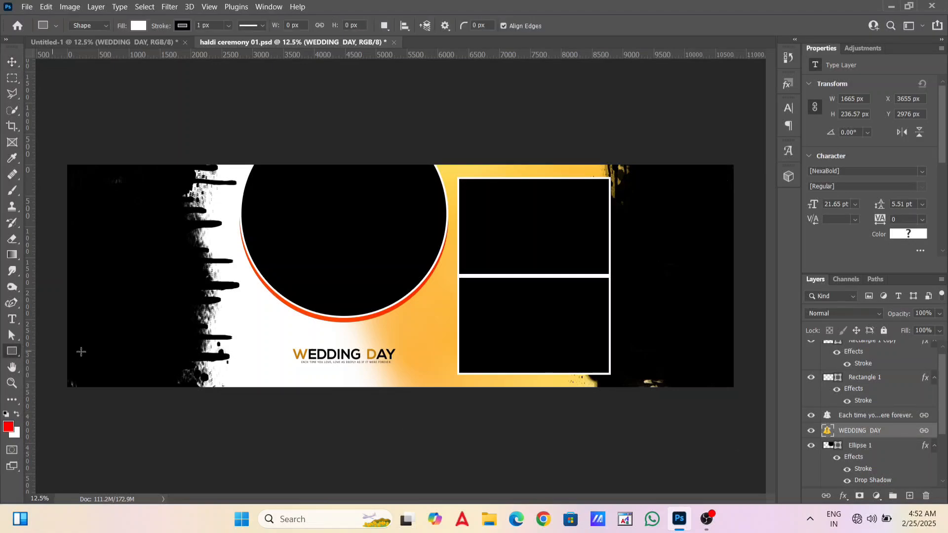
pyautogui.moveTo(285, 341); pyautogui.dragTo(413, 377)
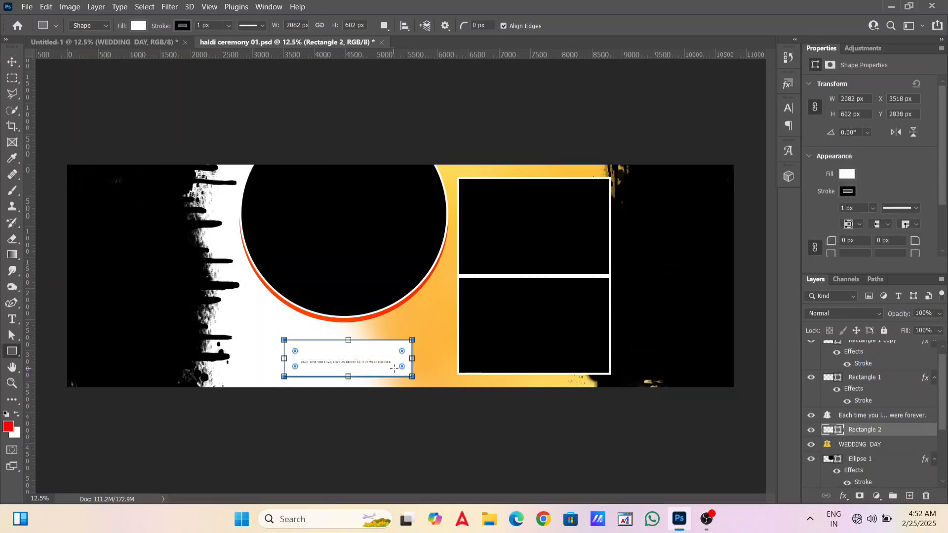
# Step: Set the title rectangle's fill to near-black, #0f0000
pyautogui.doubleClick(838, 431)
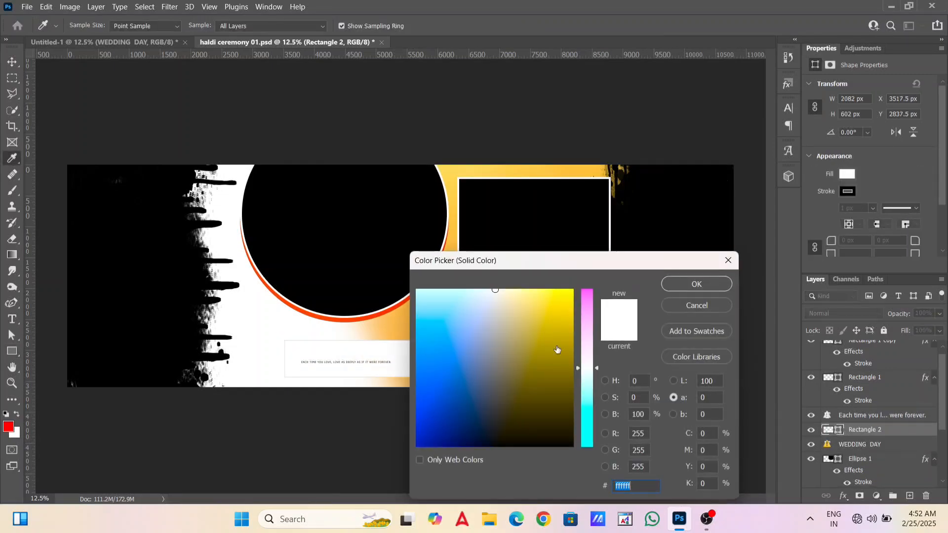
pyautogui.click(455, 188)
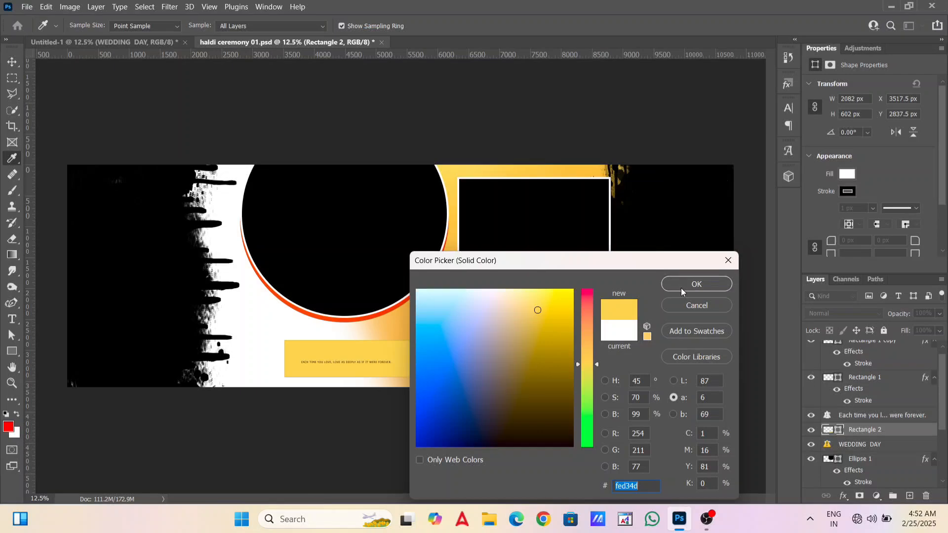
pyautogui.moveTo(490, 314); pyautogui.dragTo(592, 460)
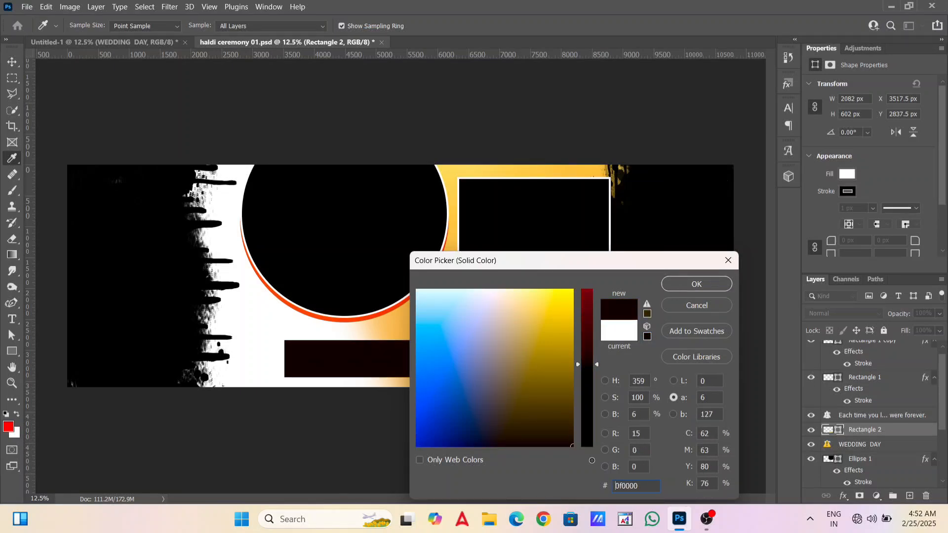
pyautogui.click(696, 284)
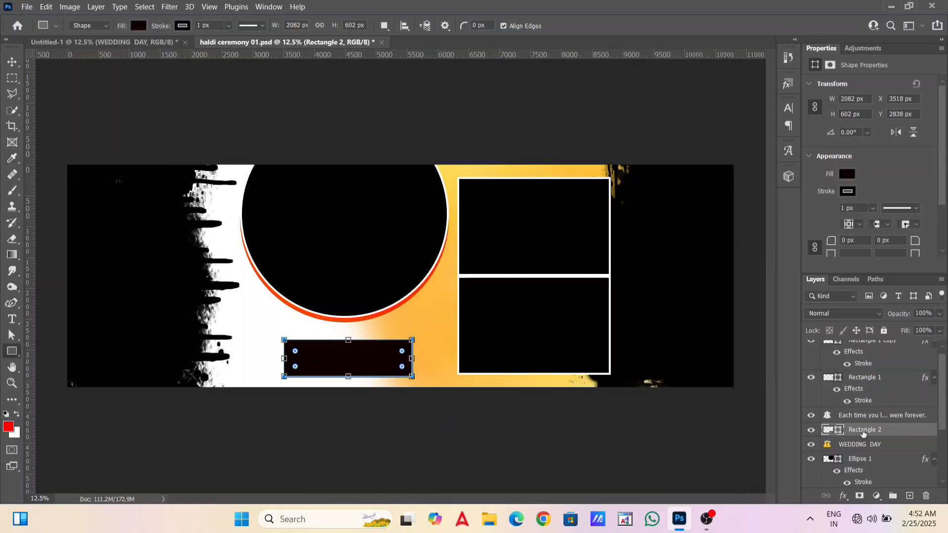
# Step: Place the Rectangle 2 layer beneath the WEDDING DAY text layer and set its fill to near-white, #fffcff
pyautogui.moveTo(863, 433); pyautogui.dragTo(859, 451)
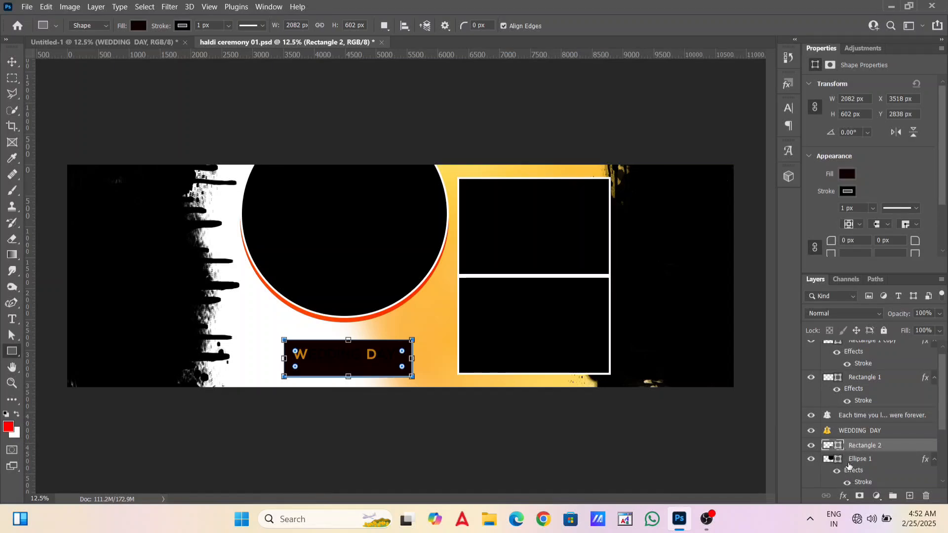
pyautogui.doubleClick(841, 447)
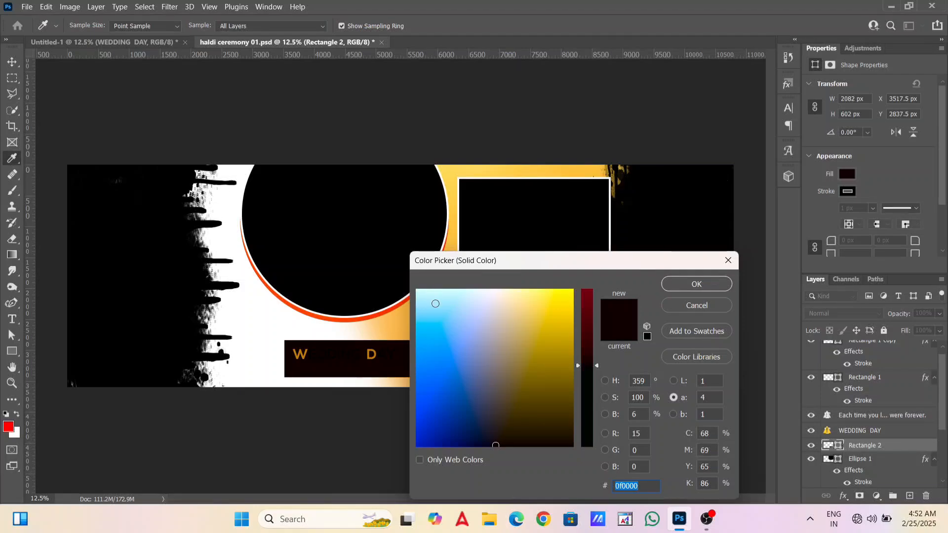
pyautogui.moveTo(434, 302); pyautogui.dragTo(494, 280)
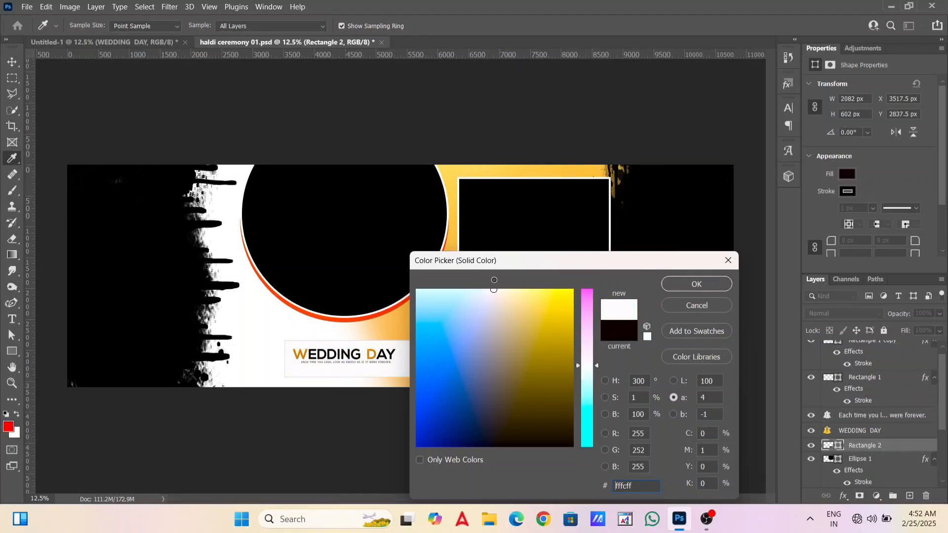
pyautogui.click(676, 277)
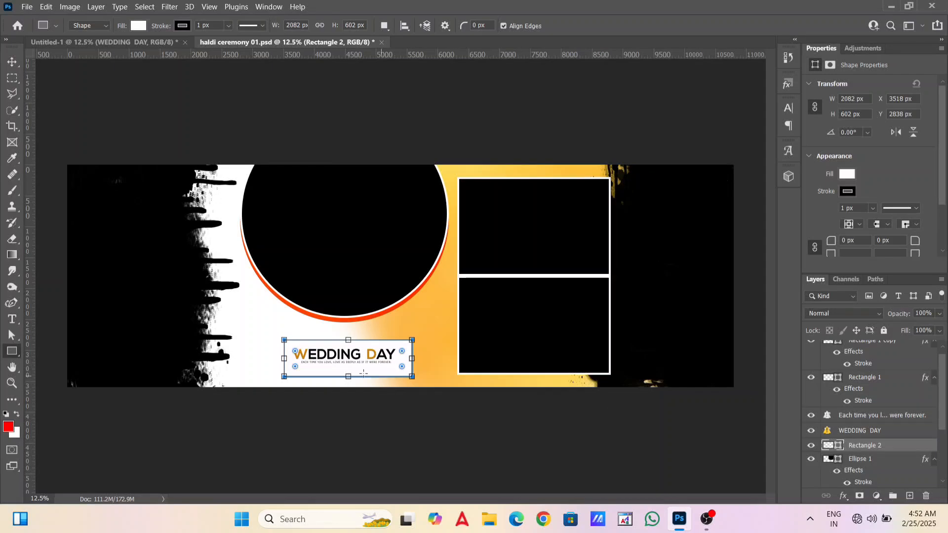
# Step: Move the near-white rectangle slightly up and left to centre it behind the WEDDING DAY title
pyautogui.press('v')
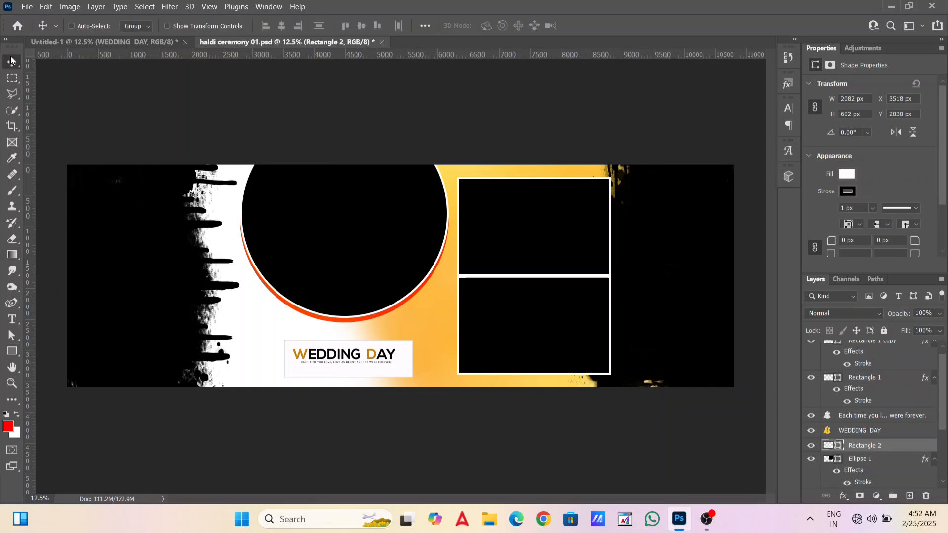
pyautogui.click(380, 363)
pyautogui.moveTo(370, 375); pyautogui.dragTo(374, 371)
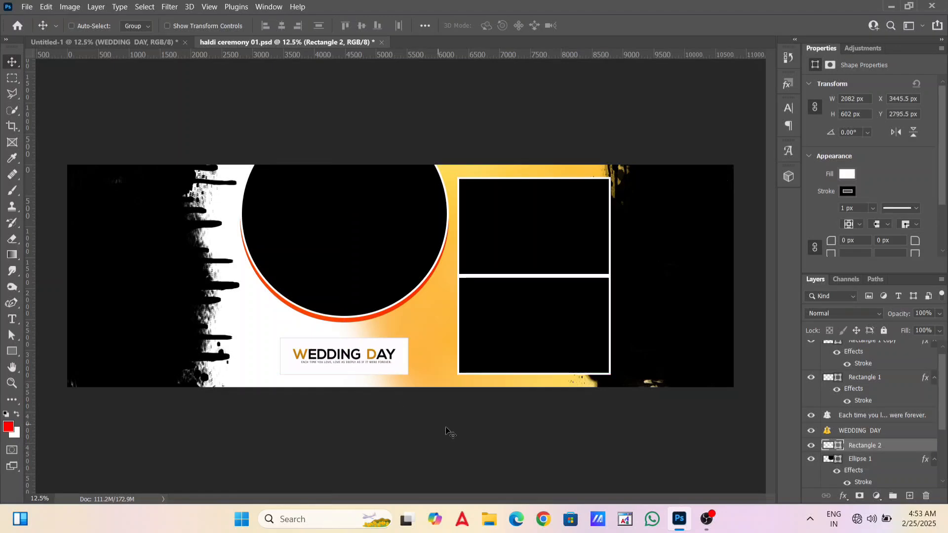